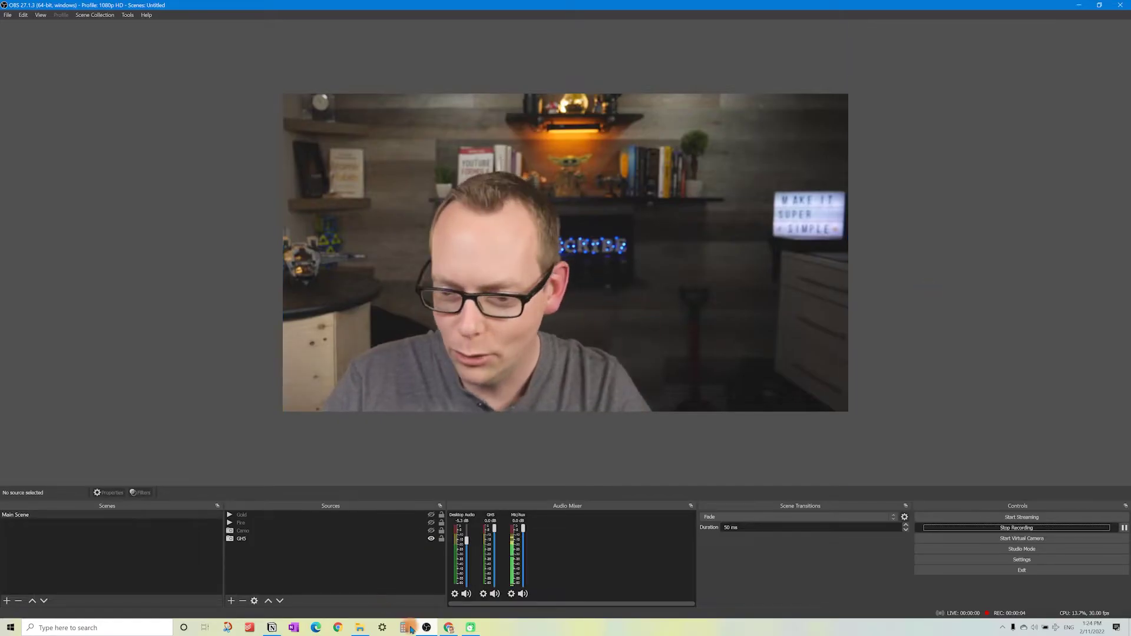
# Step: Glance at the OBS website in the browser and the Tools menu, then return to OBS
pyautogui.click(450, 628)
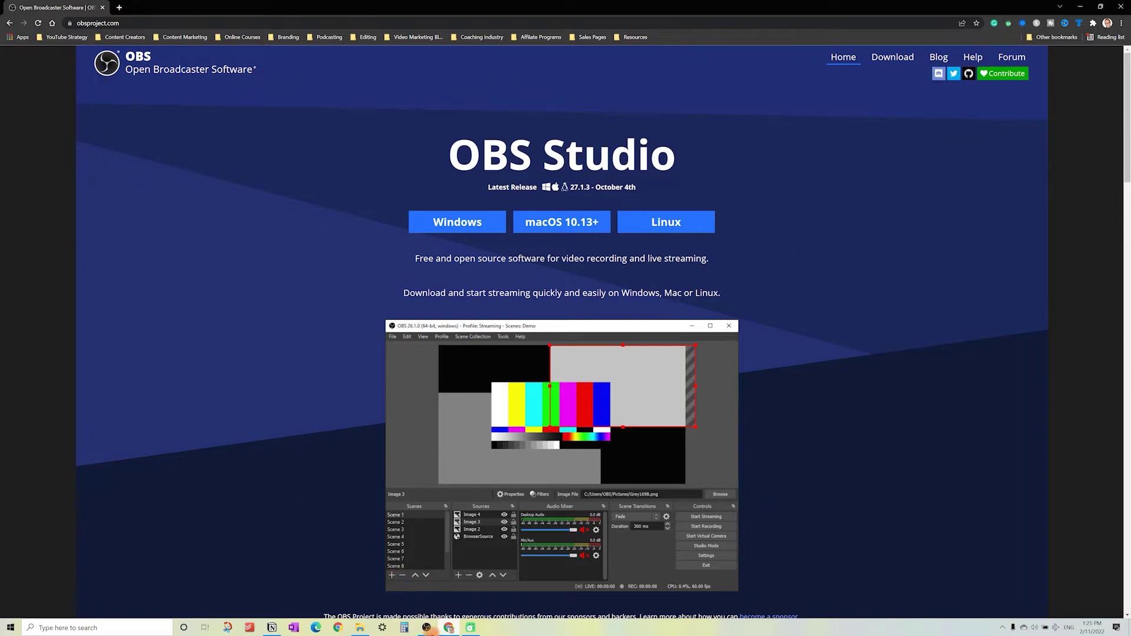
pyautogui.click(426, 628)
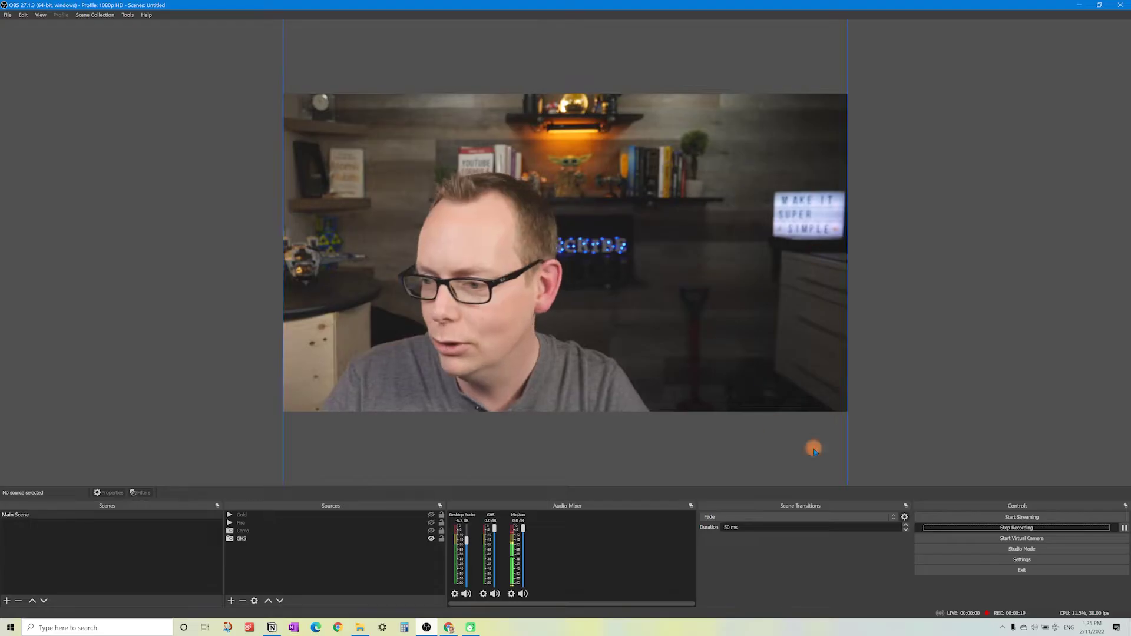
pyautogui.click(125, 15)
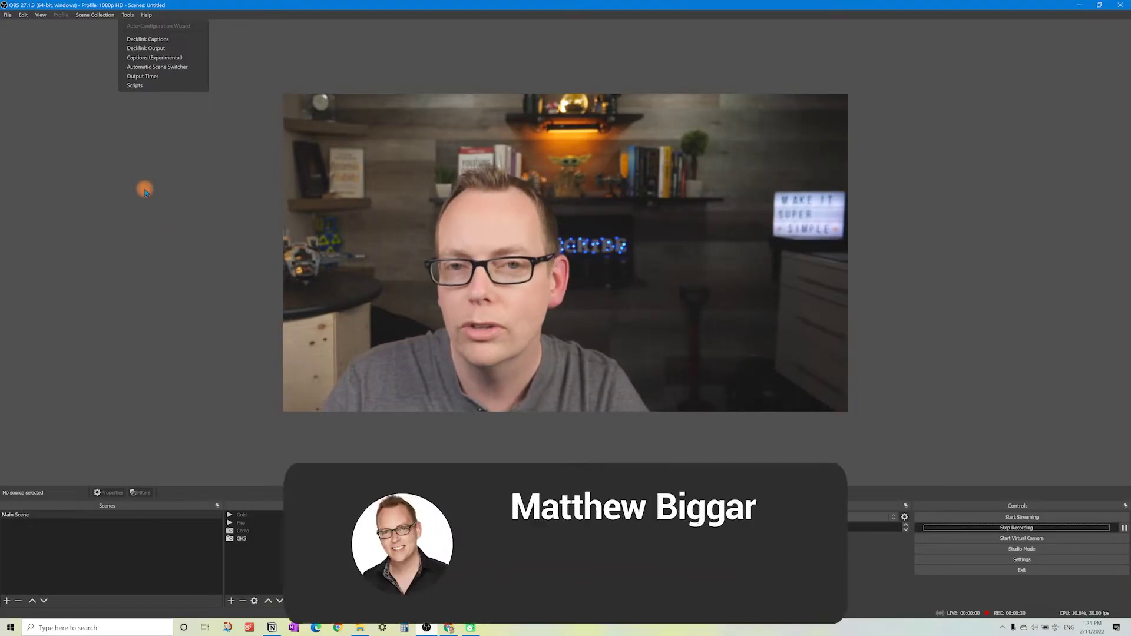
pyautogui.click(144, 187)
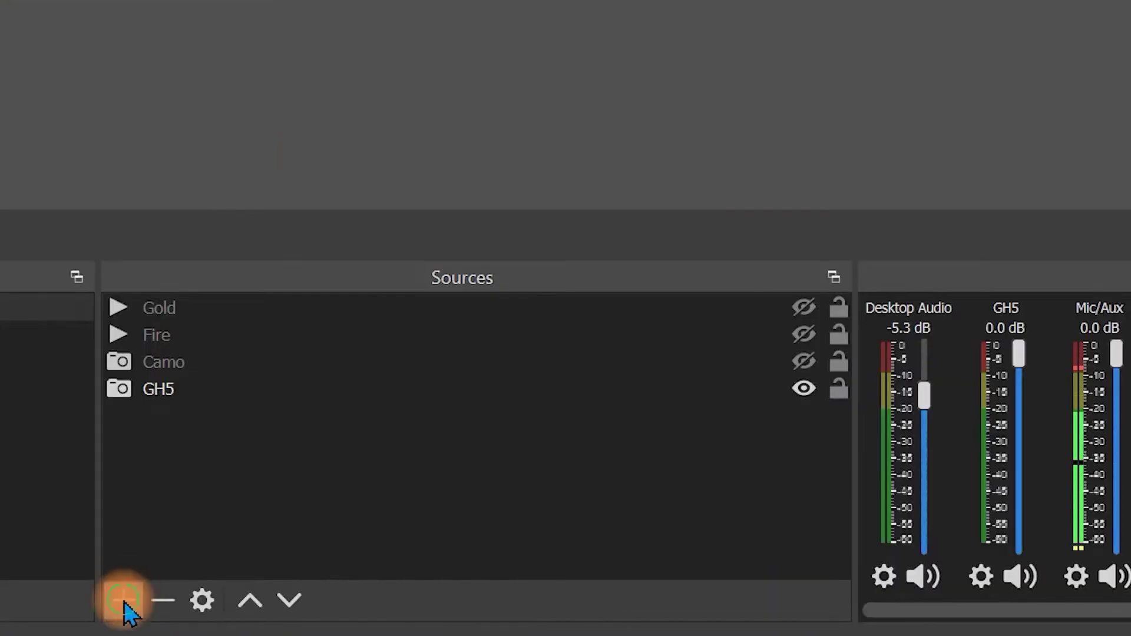
# Step: Add a Video Capture Device source named 'Webcam' and move its properties window aside
pyautogui.click(124, 600)
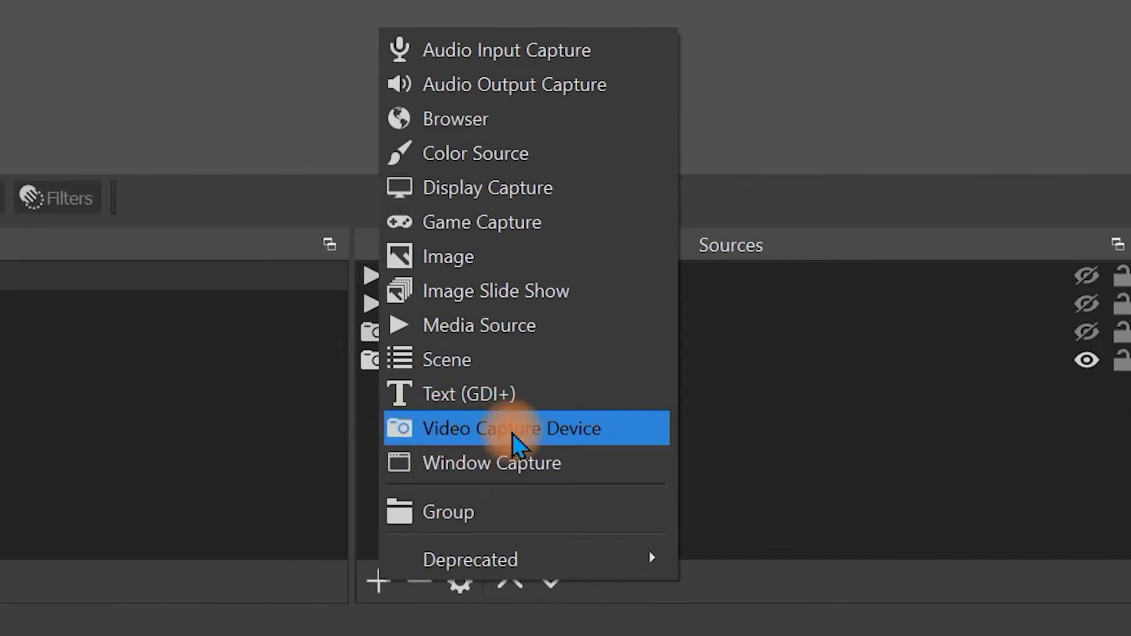
pyautogui.click(514, 442)
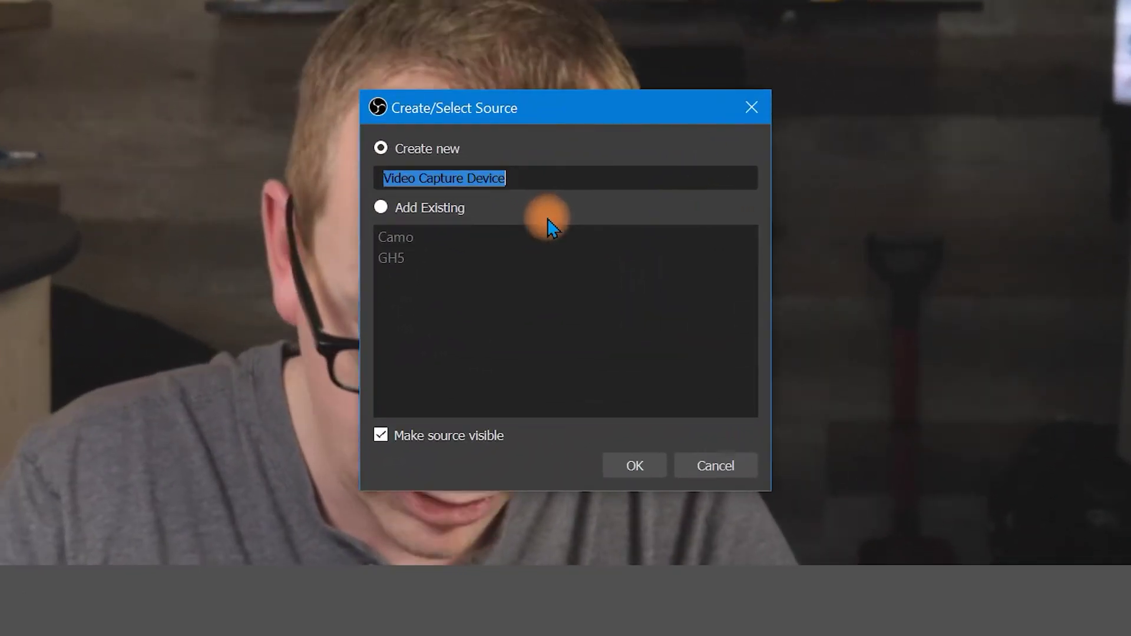
pyautogui.write('Webcam')
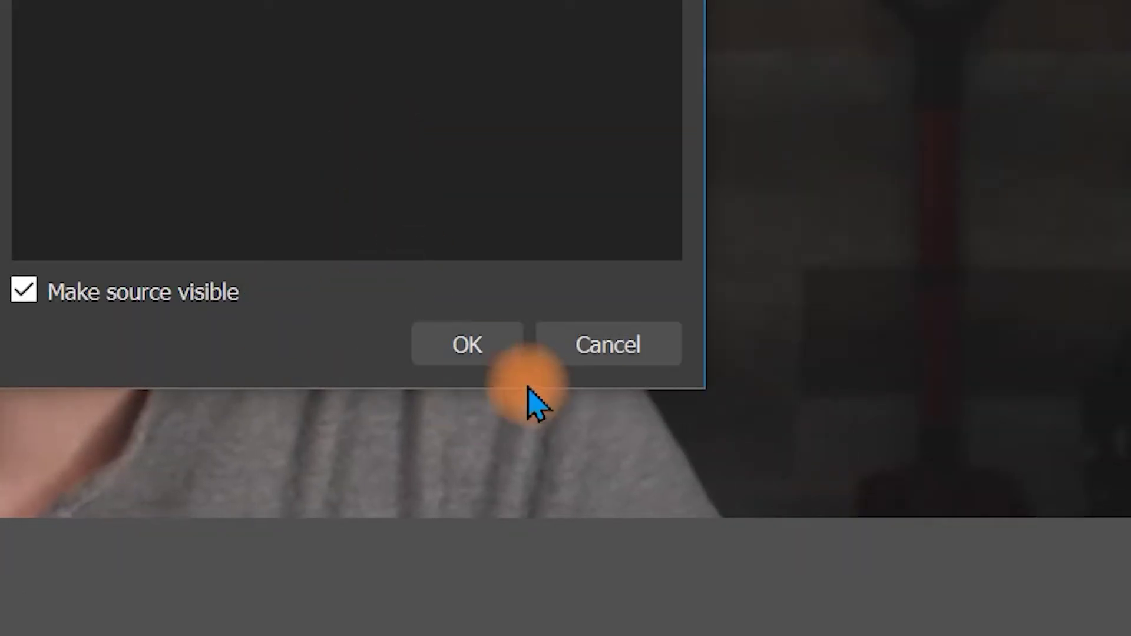
pyautogui.click(467, 345)
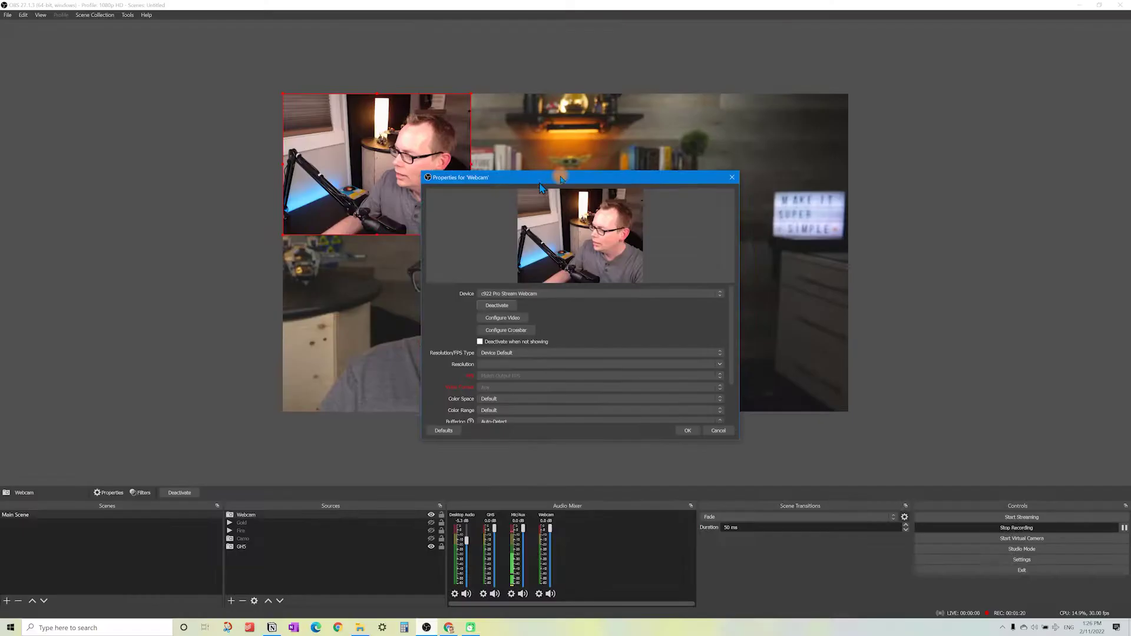
pyautogui.moveTo(541, 183); pyautogui.dragTo(632, 111)
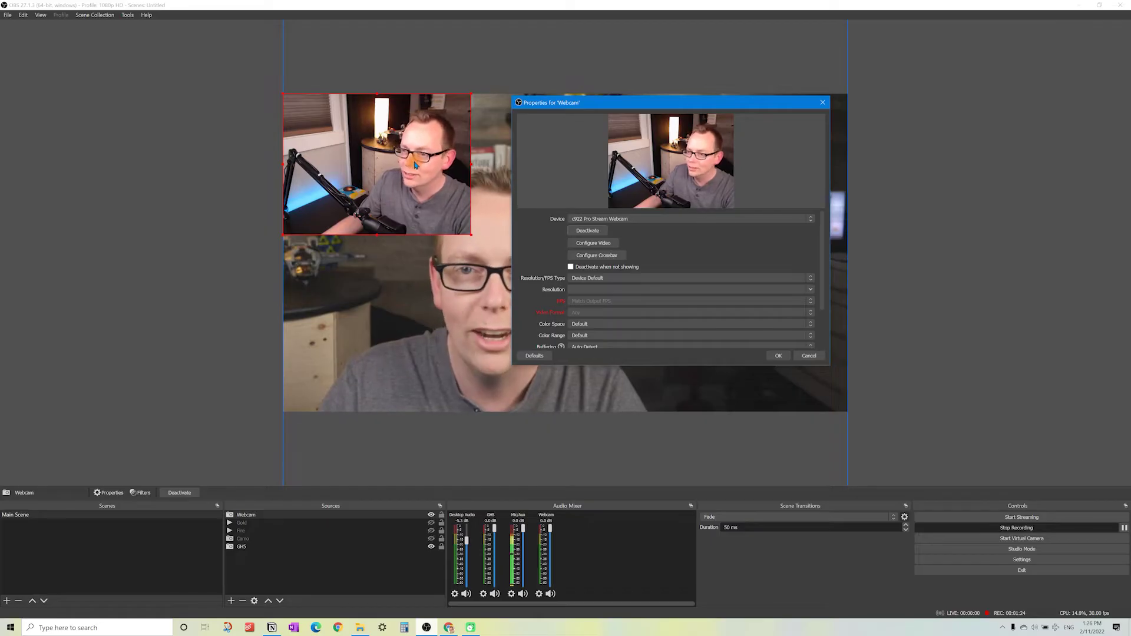
# Step: Set the Webcam's Resolution/FPS Type to Custom at 1920x1080 and apply the settings
pyautogui.click(583, 230)
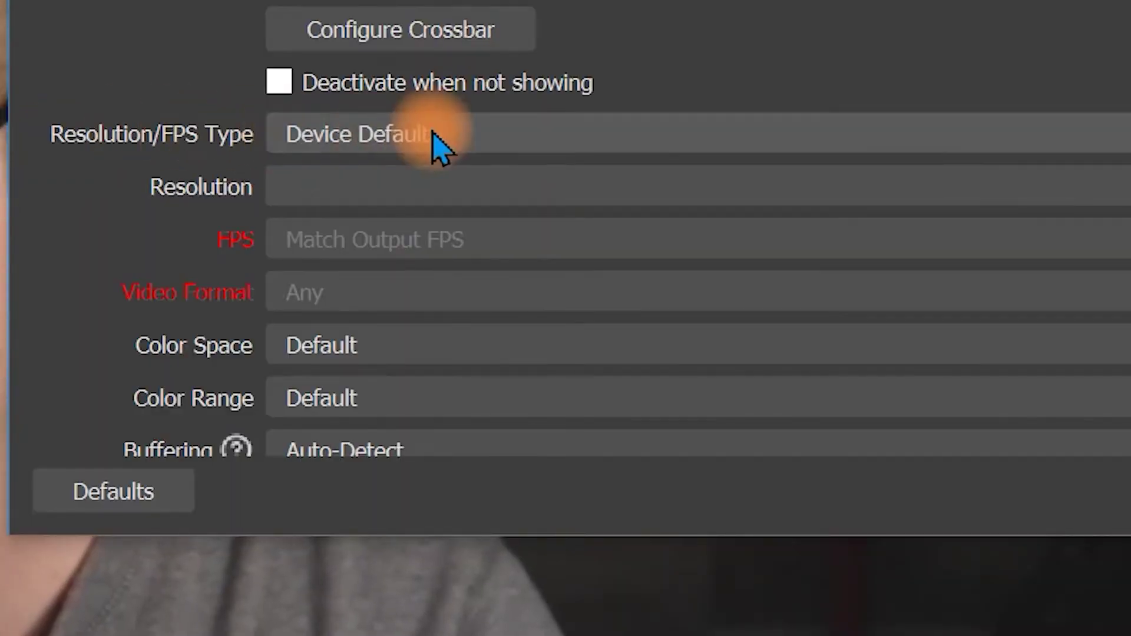
pyautogui.click(433, 134)
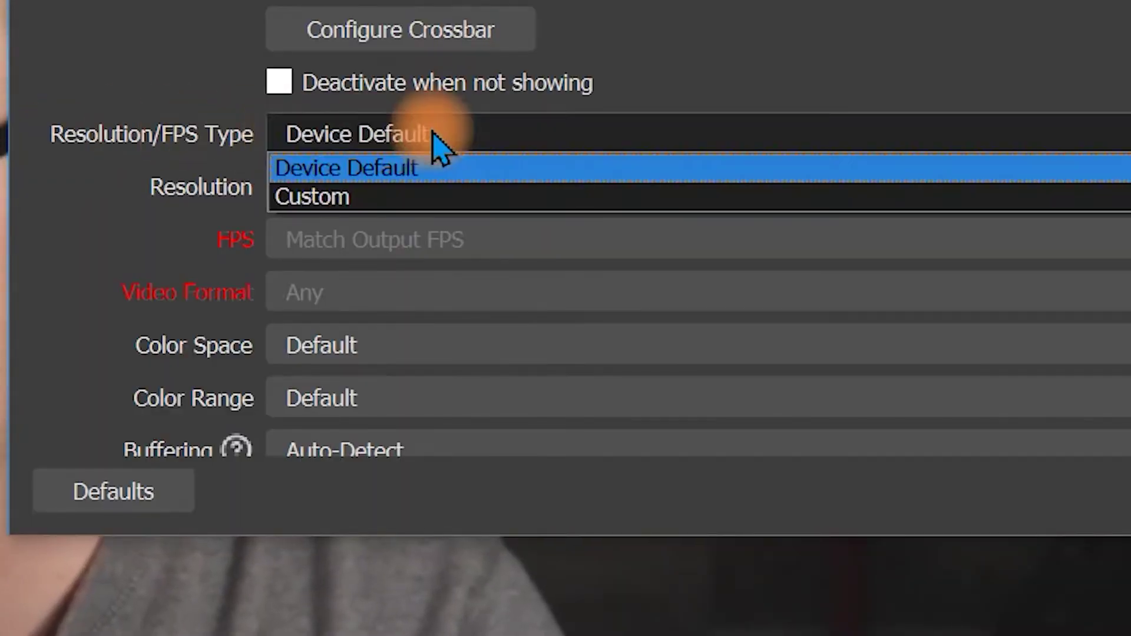
pyautogui.click(351, 198)
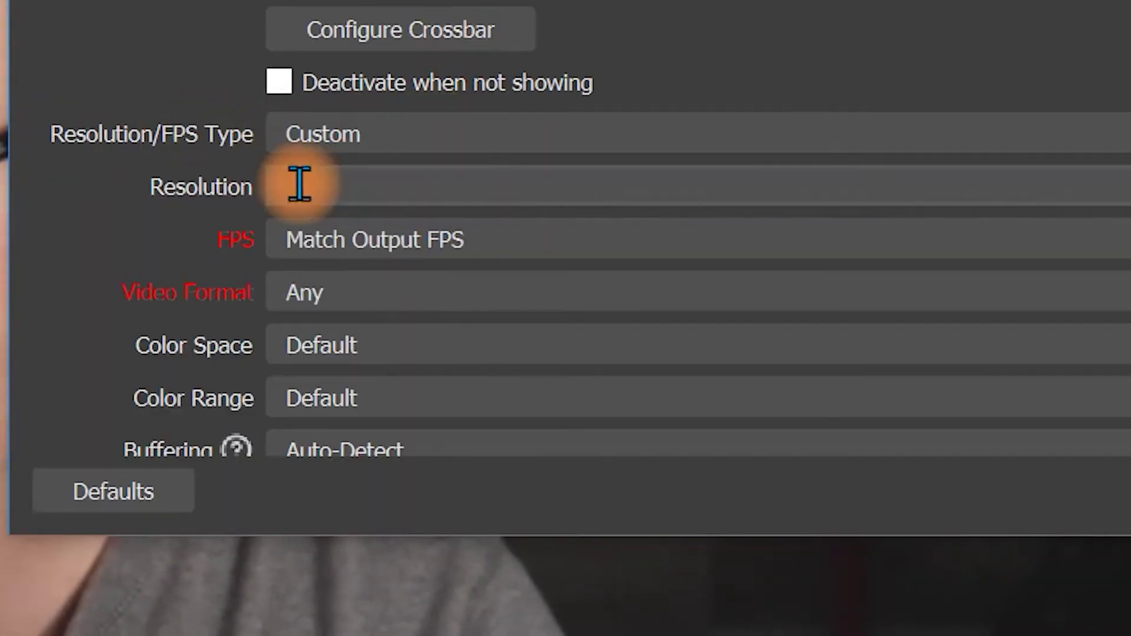
pyautogui.click(374, 185)
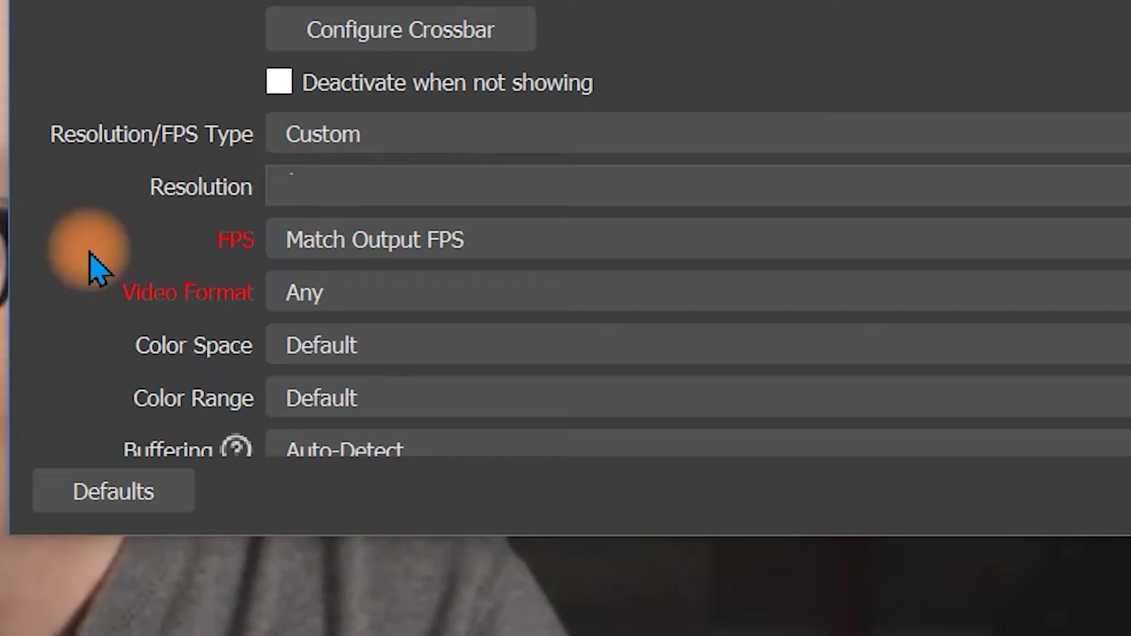
pyautogui.write('1920x1080')
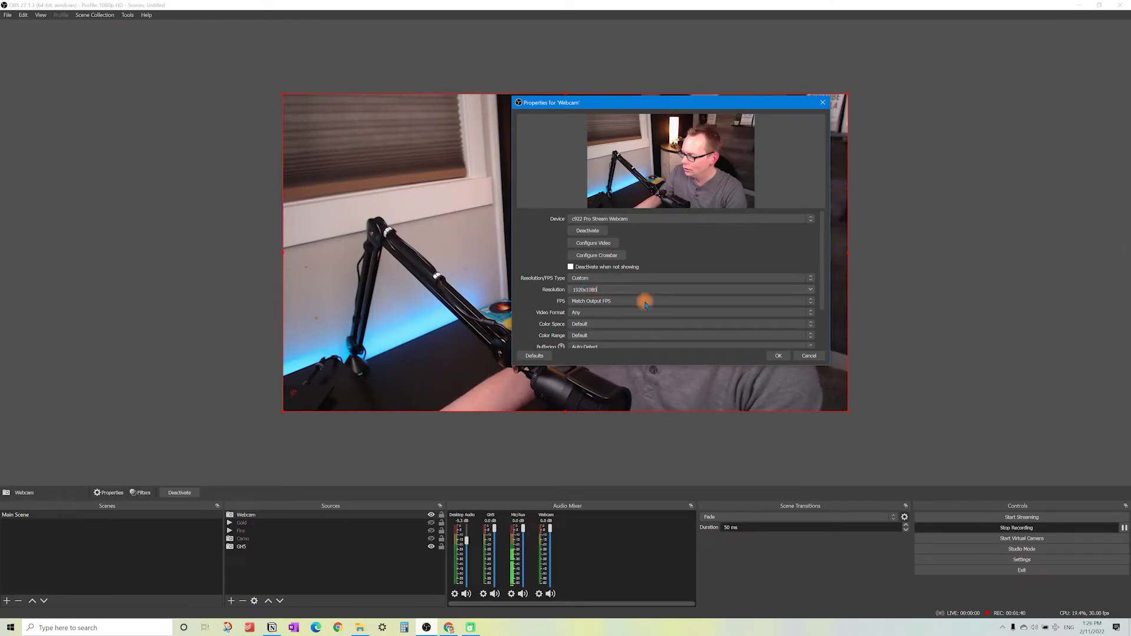
pyautogui.scroll(-2, 559, 318)
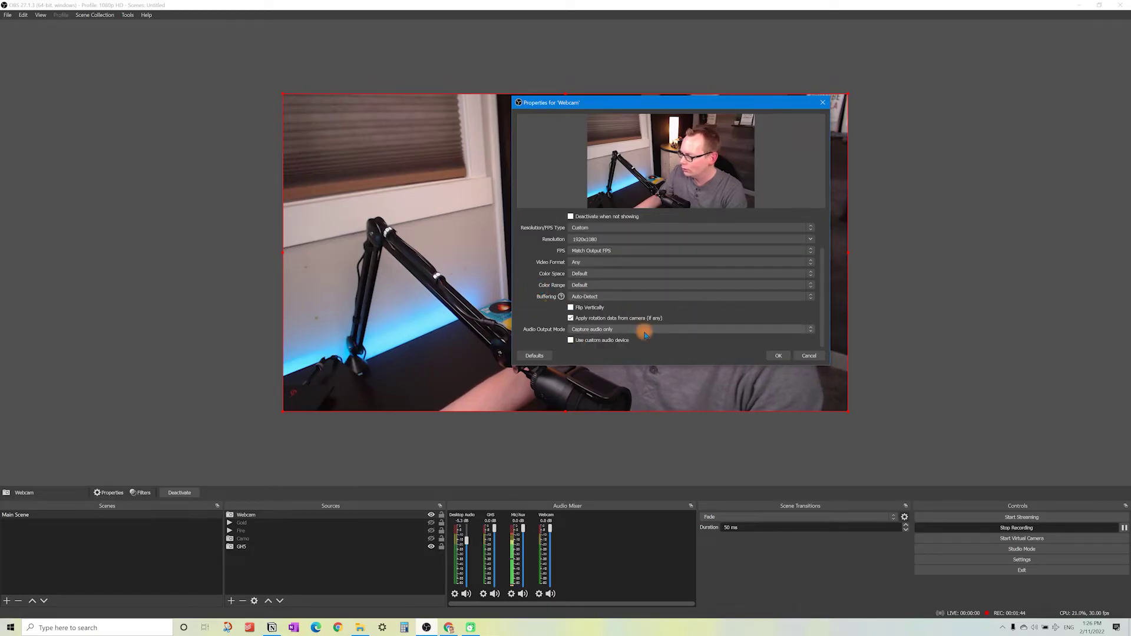
pyautogui.click(778, 356)
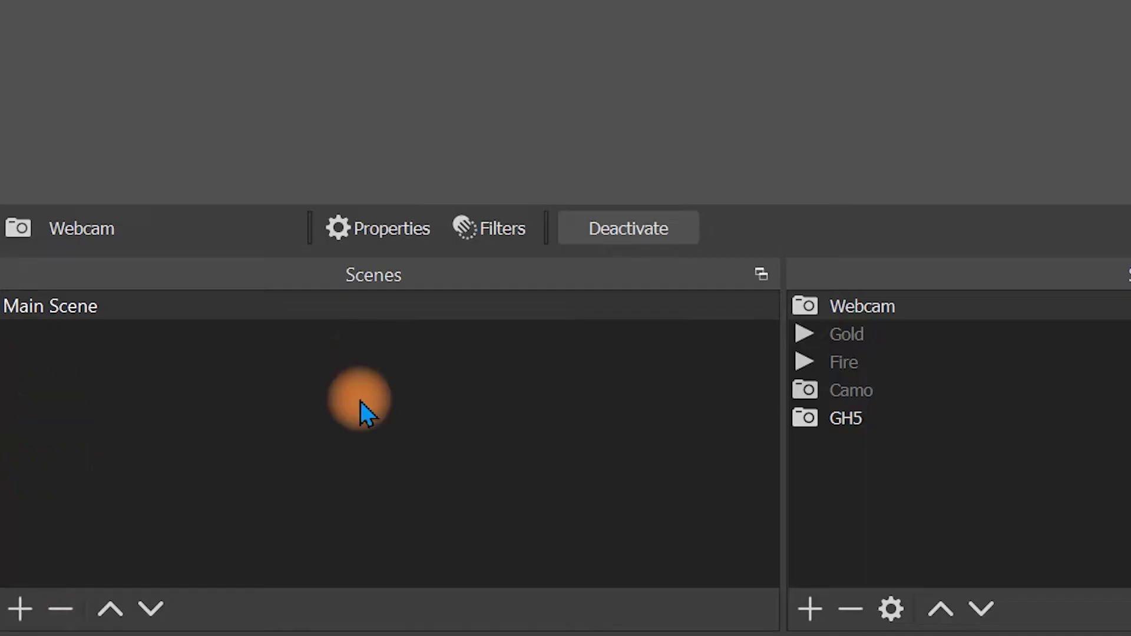
# Step: Create a new scene named 'Pic in Pic'
pyautogui.click(18, 610)
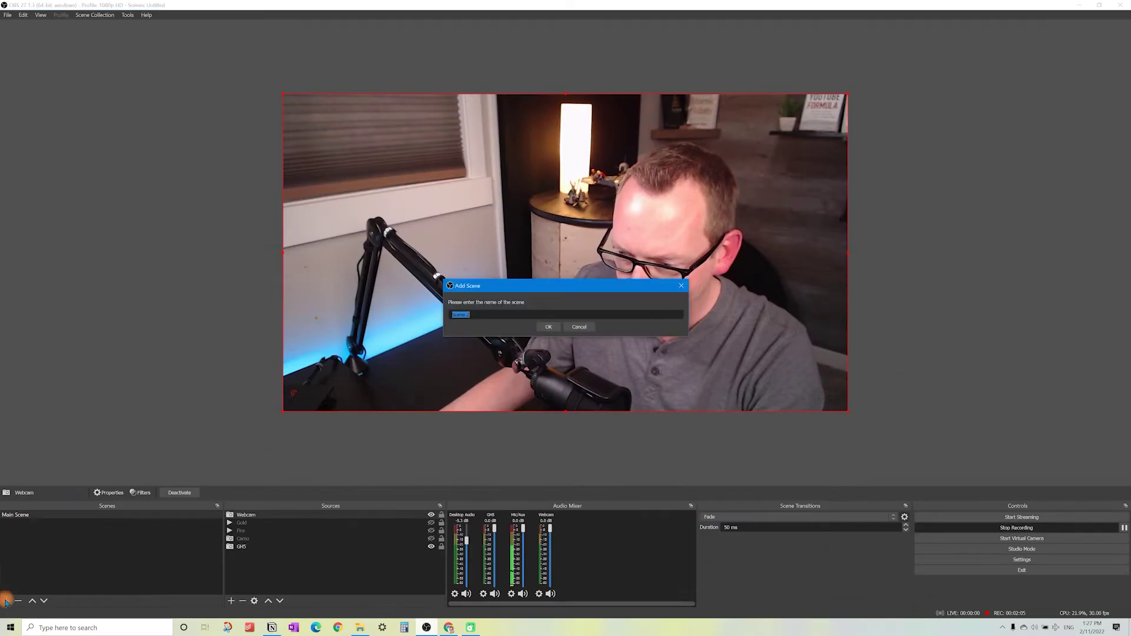
pyautogui.write('Pic in P')
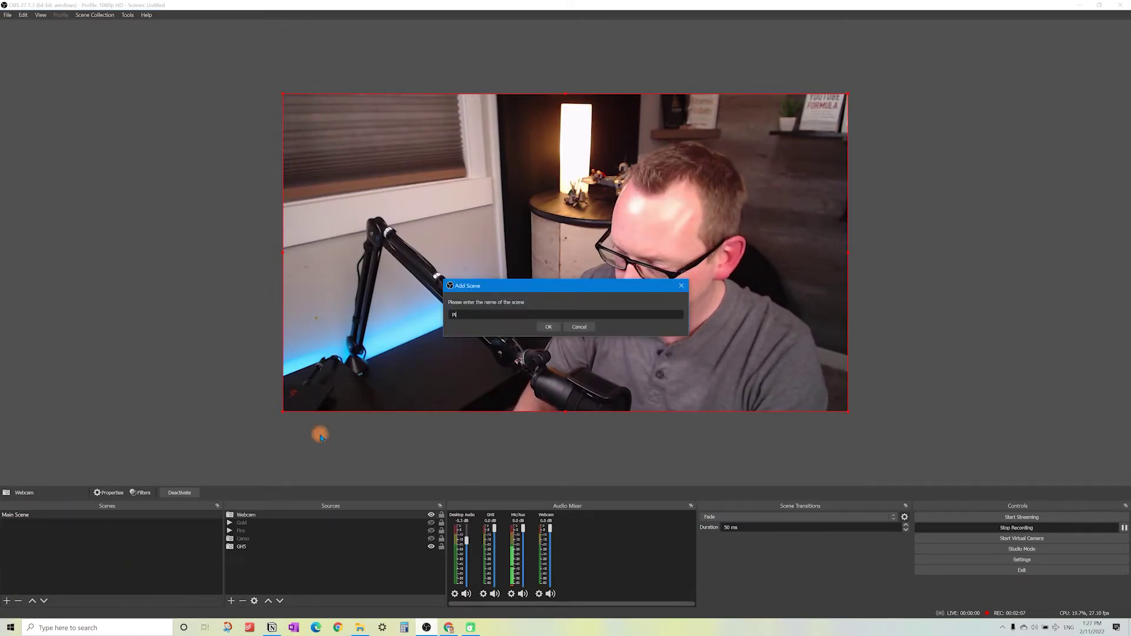
pyautogui.write('ic')
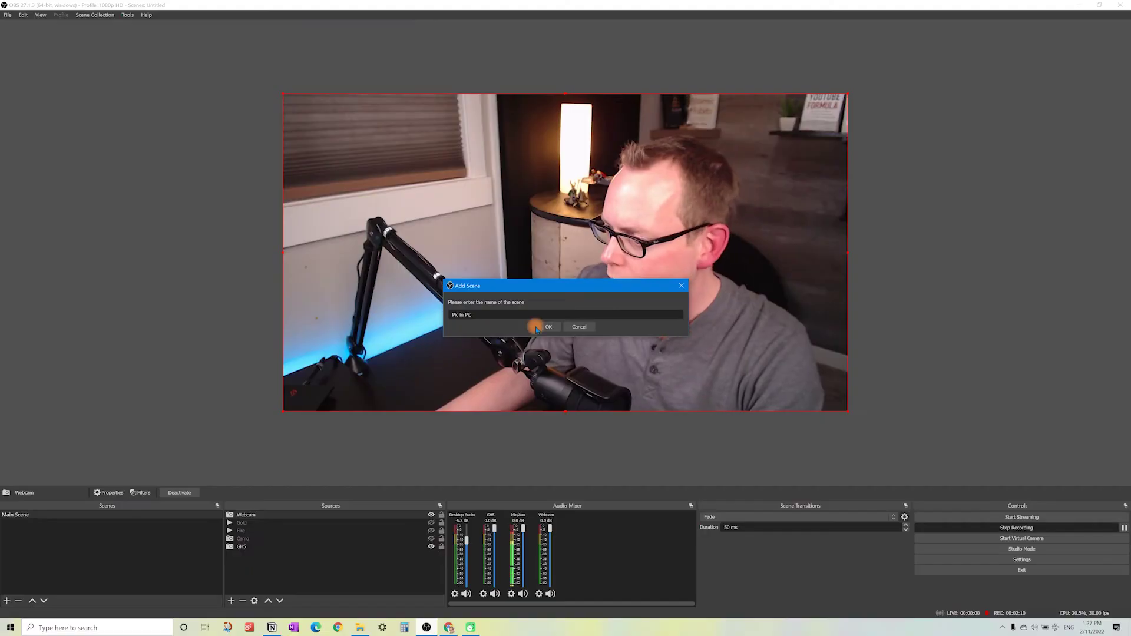
pyautogui.click(516, 344)
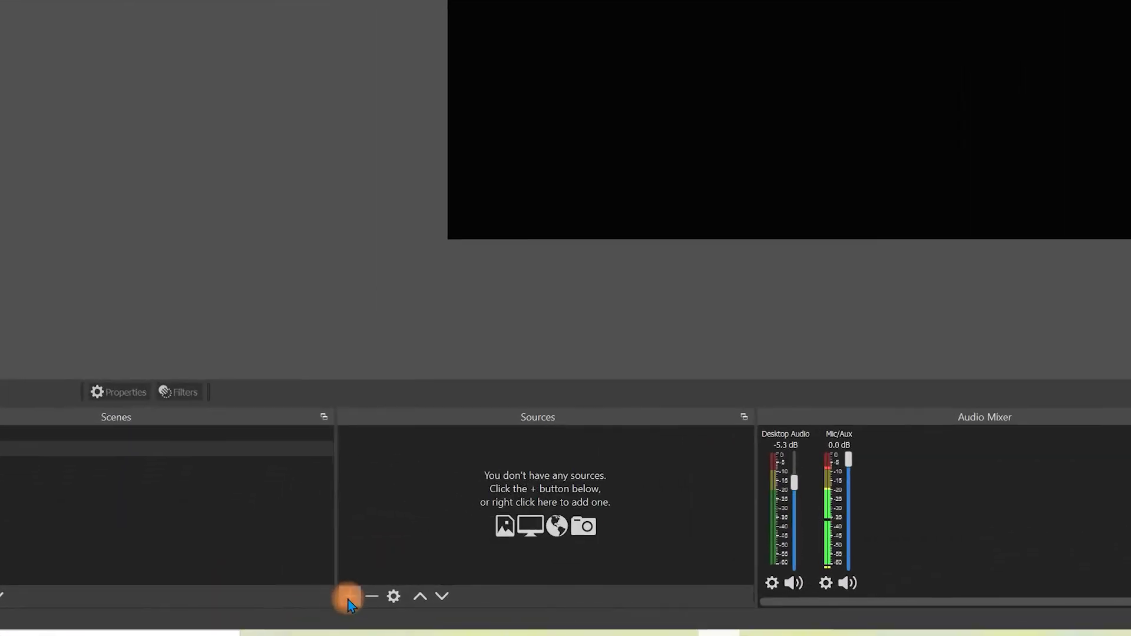
# Step: Add the existing Webcam video capture source to the Pic in Pic scene
pyautogui.click(230, 600)
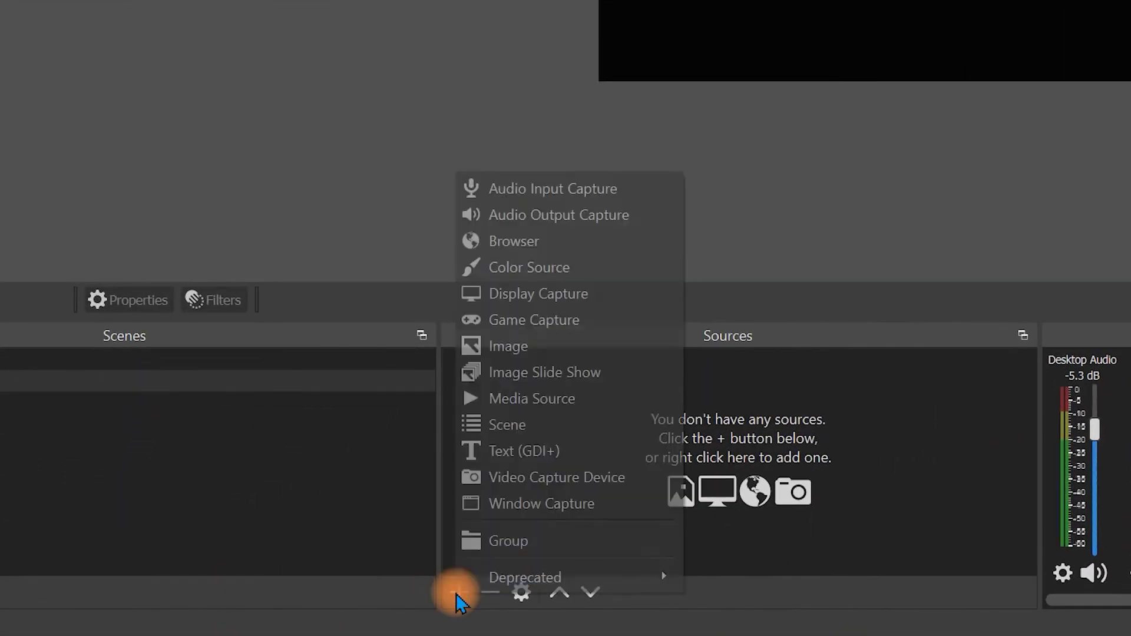
pyautogui.click(583, 488)
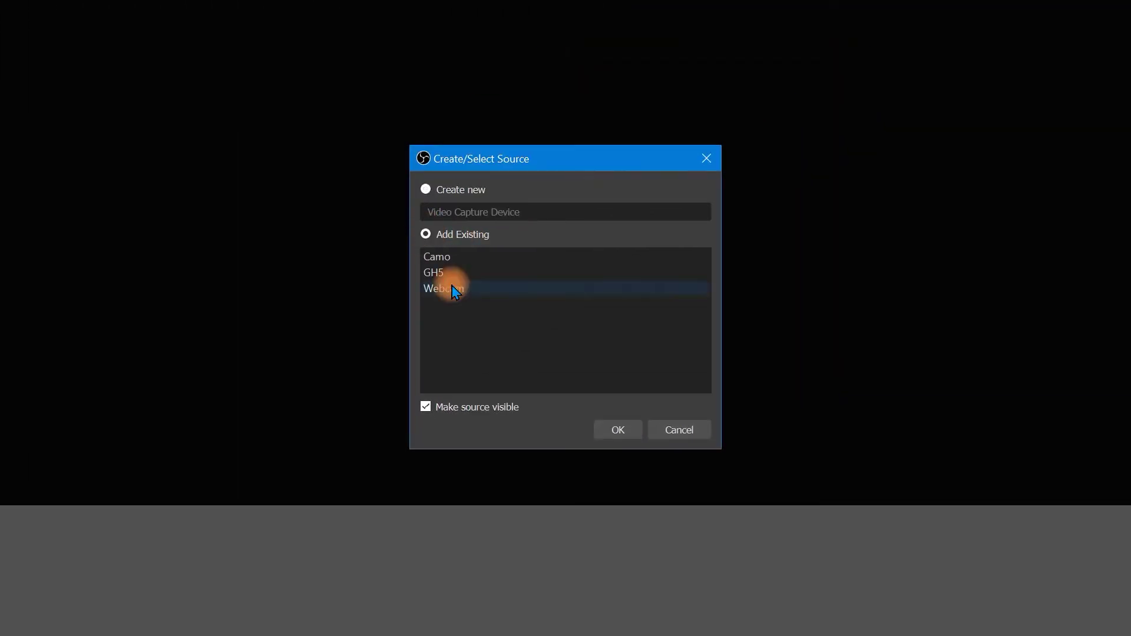
pyautogui.click(618, 430)
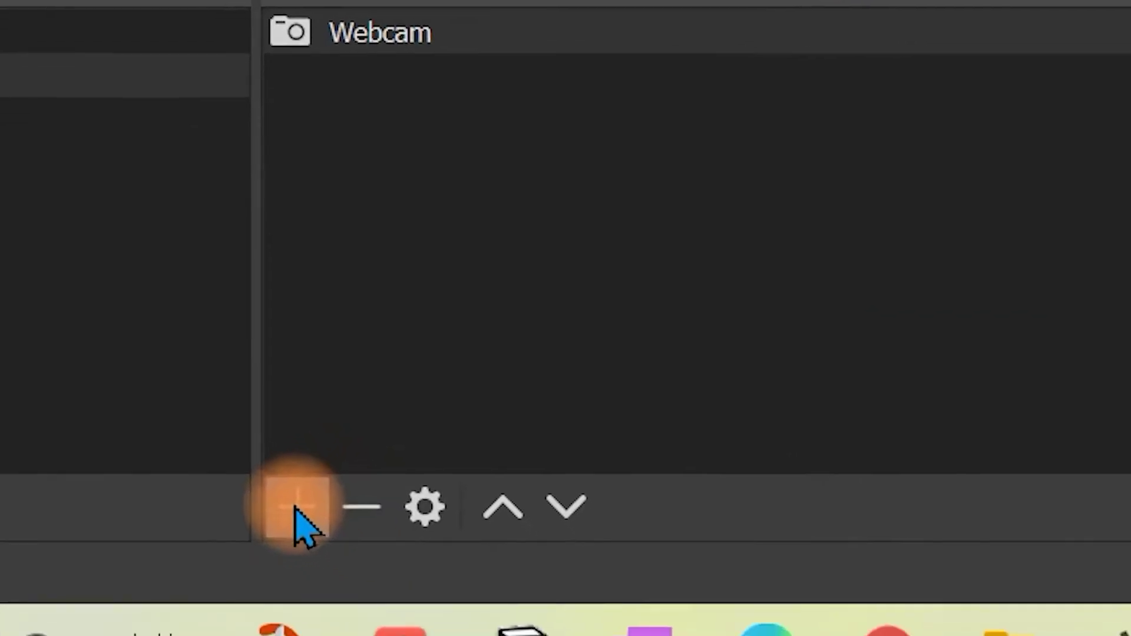
# Step: Add a Display Capture source named 'LEFT' that captures Display 3
pyautogui.click(787, 542)
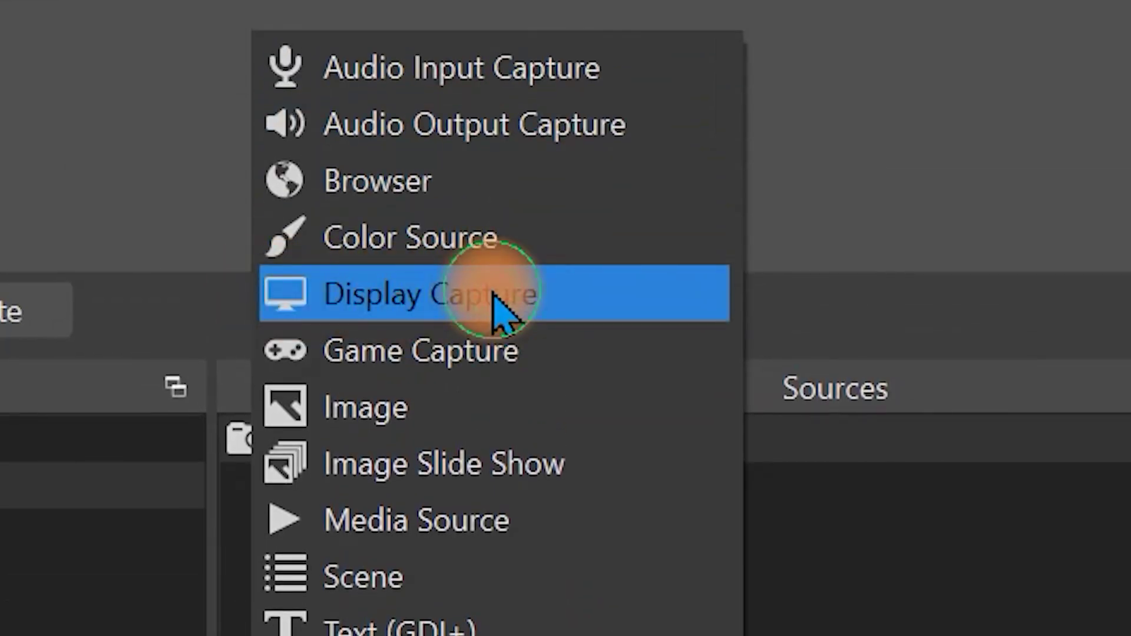
pyautogui.click(495, 298)
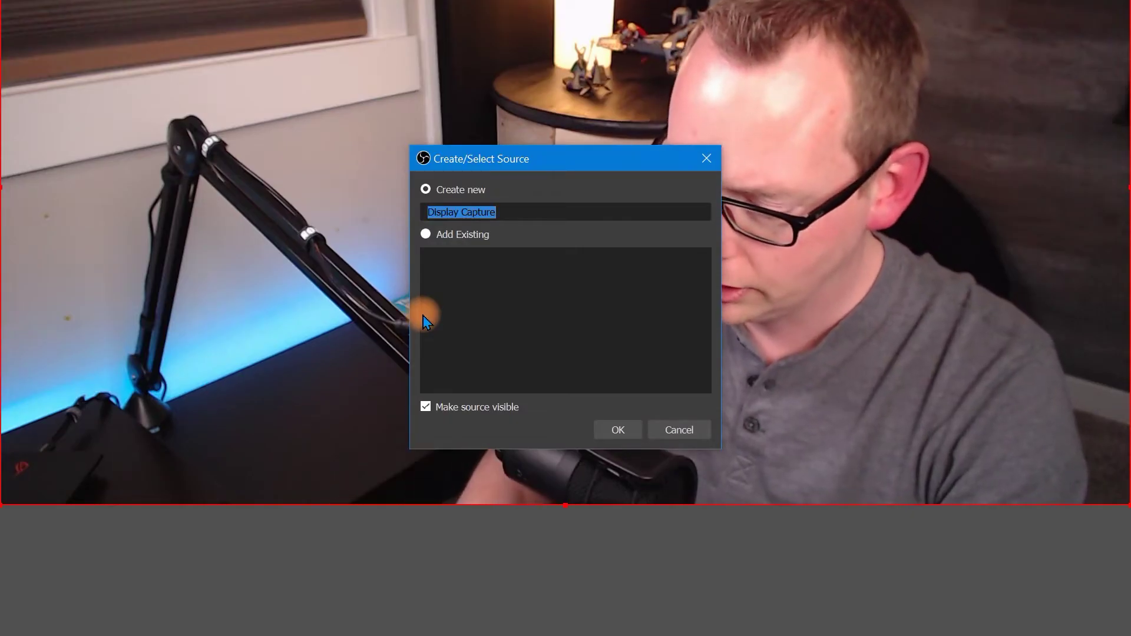
pyautogui.write('LEFT')
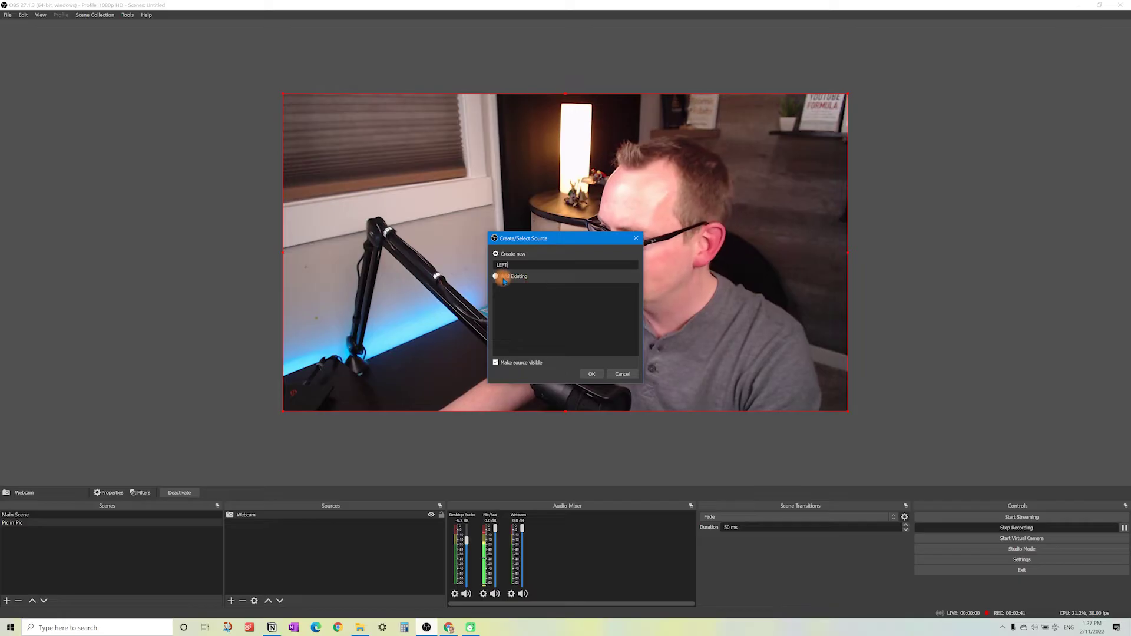
pyautogui.click(592, 374)
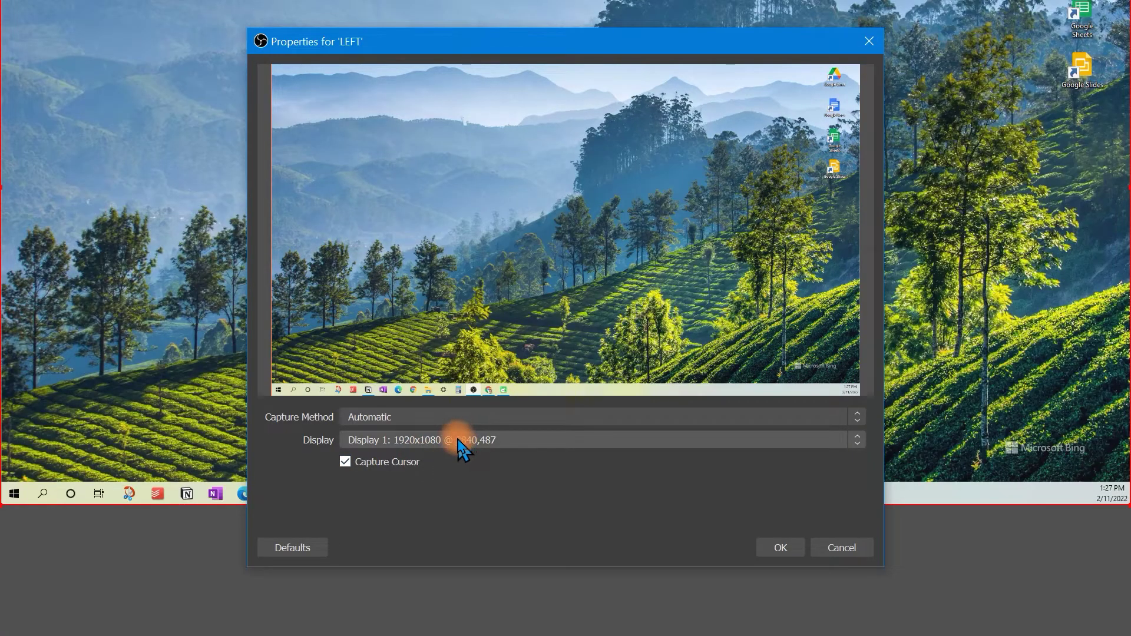
pyautogui.click(460, 446)
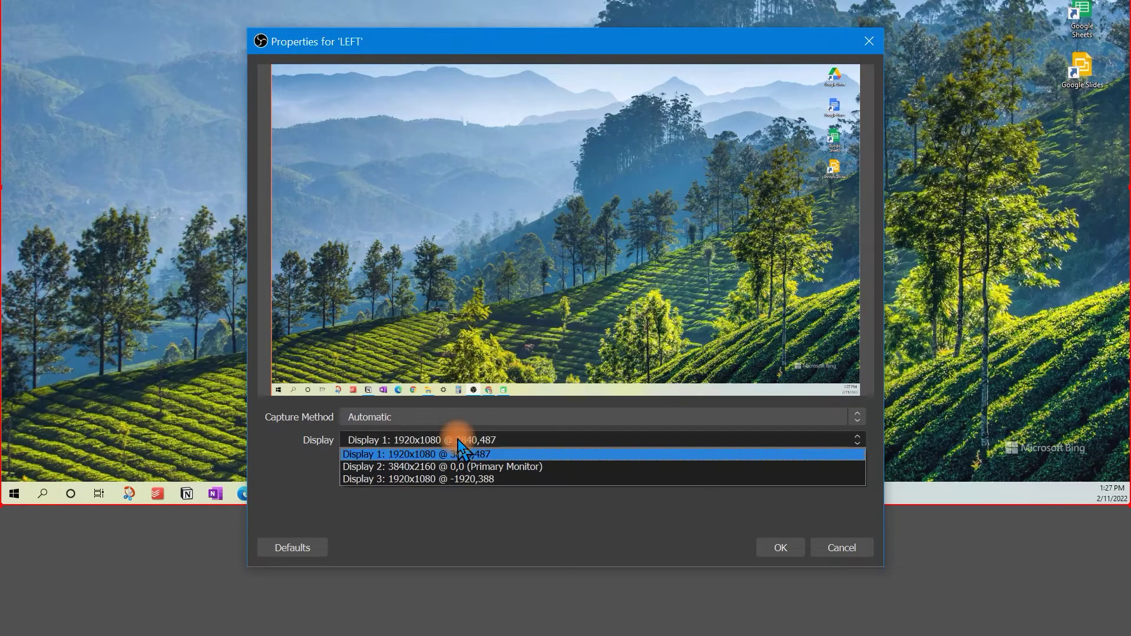
pyautogui.click(425, 479)
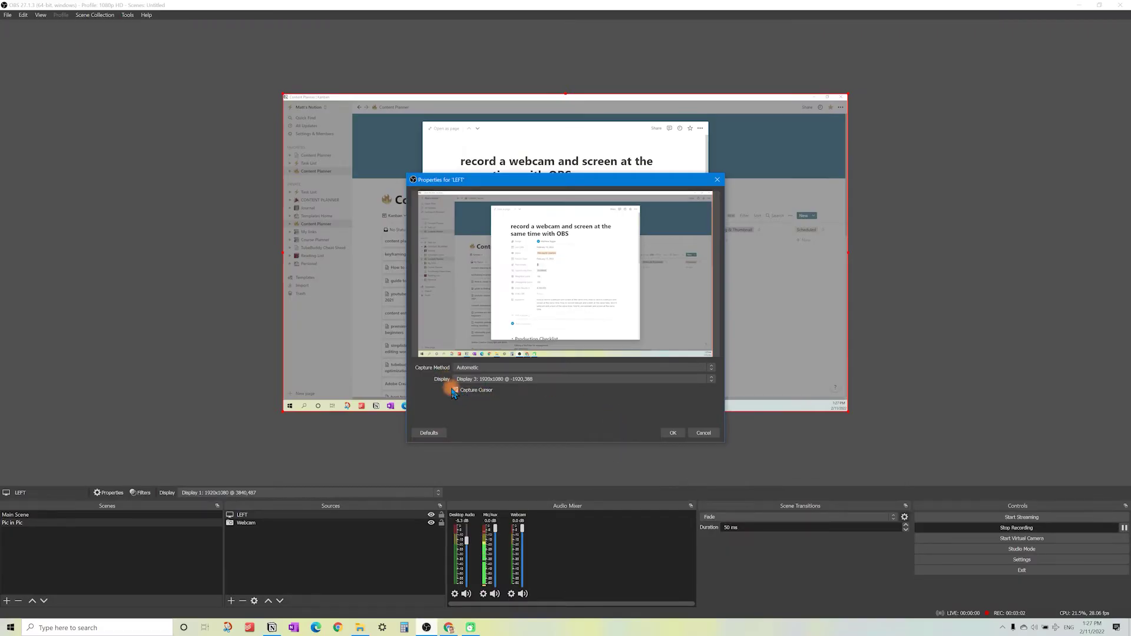
pyautogui.click(672, 433)
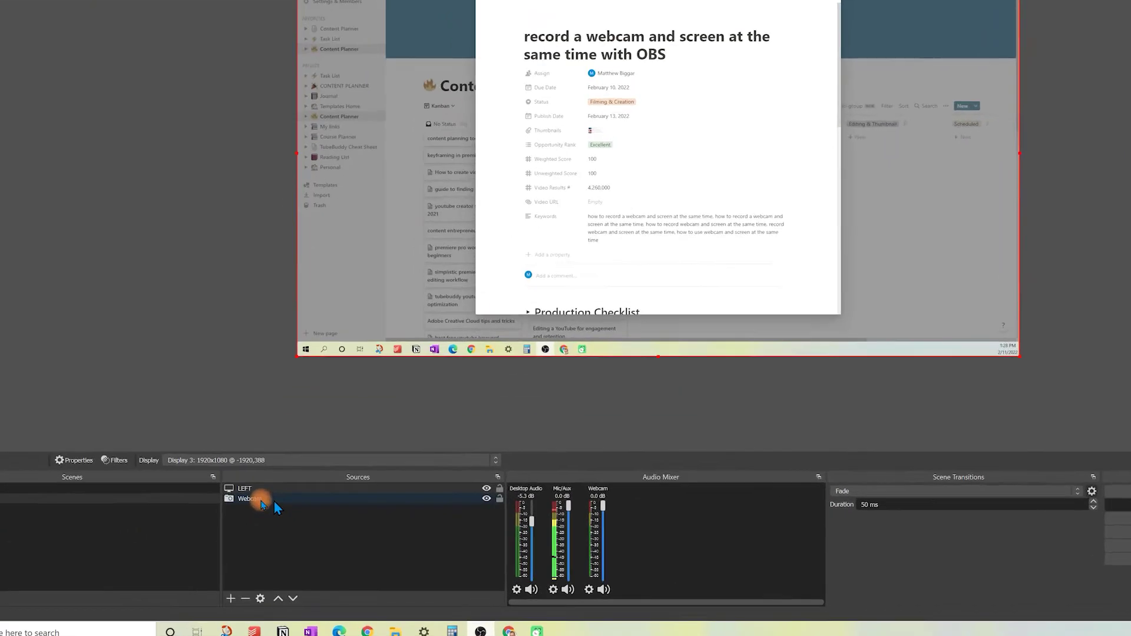
# Step: Move Webcam above LEFT in the layer order and place its overlay bottom-right
pyautogui.click(259, 523)
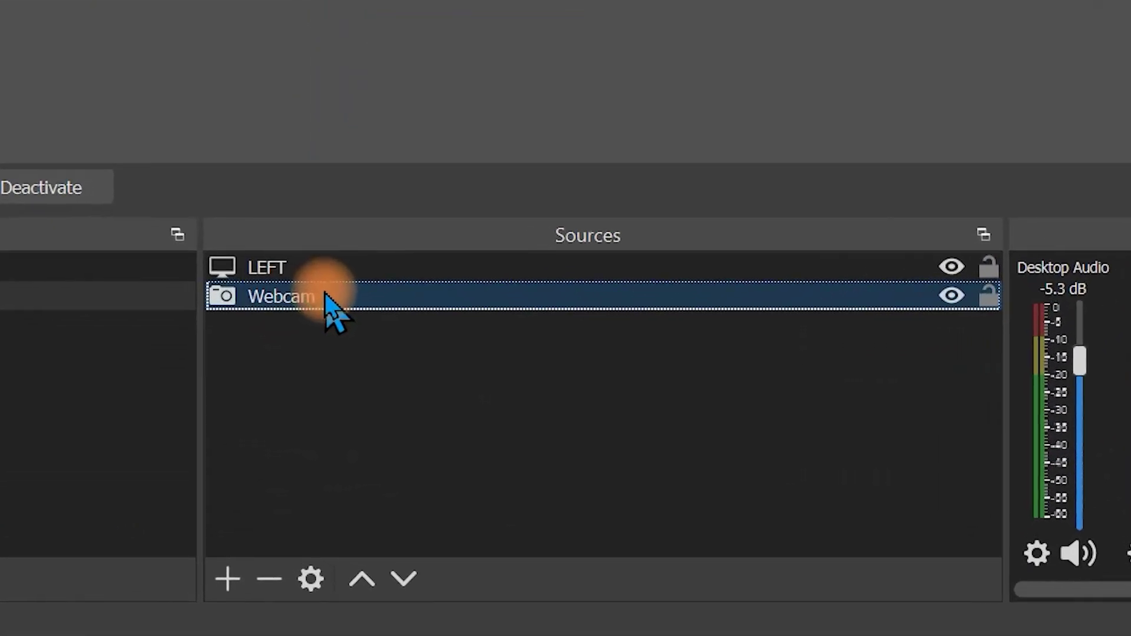
pyautogui.moveTo(328, 281)
pyautogui.mouseDown()
pyautogui.moveTo(330, 255)
pyautogui.moveTo(334, 262)
pyautogui.mouseUp()
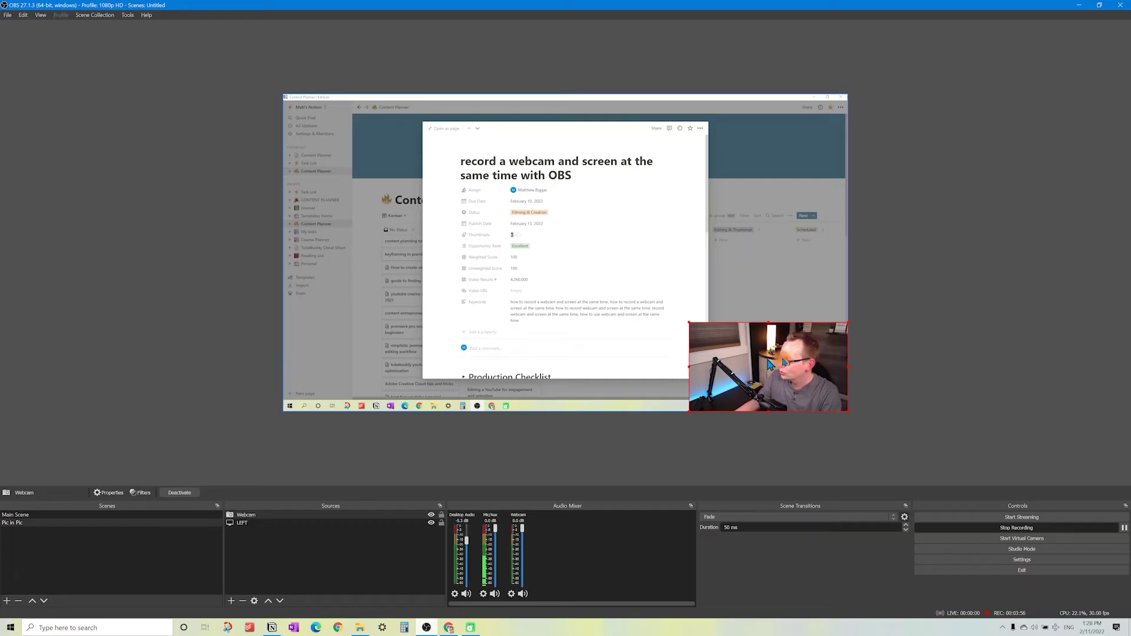
pyautogui.moveTo(785, 367); pyautogui.dragTo(781, 366)
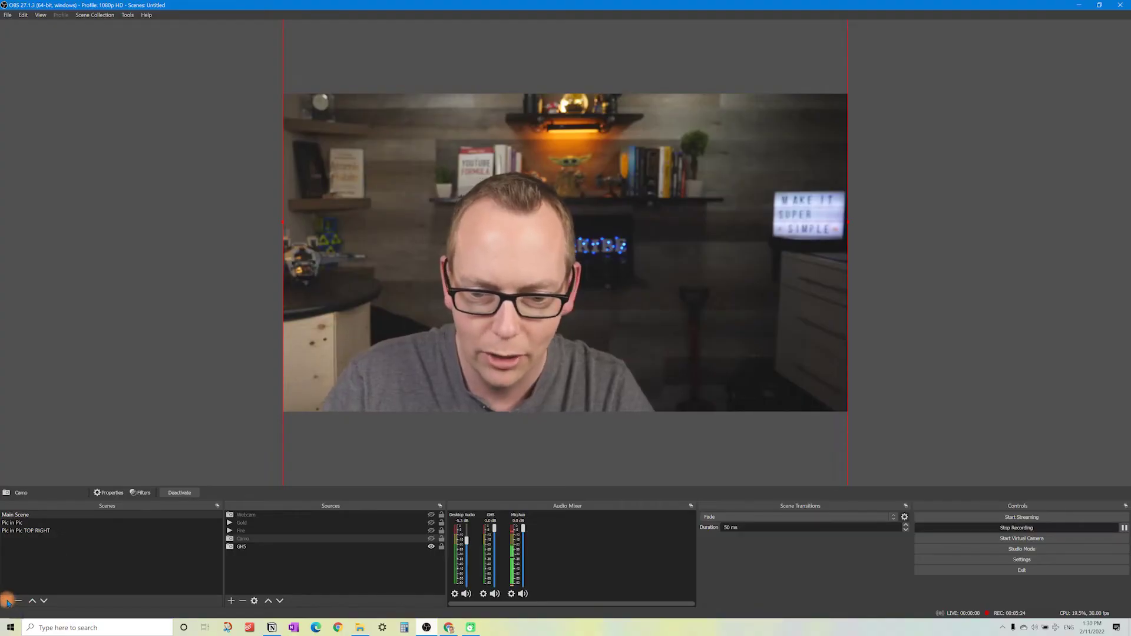
# Step: Create a new scene named 'Wireless'
pyautogui.click(7, 601)
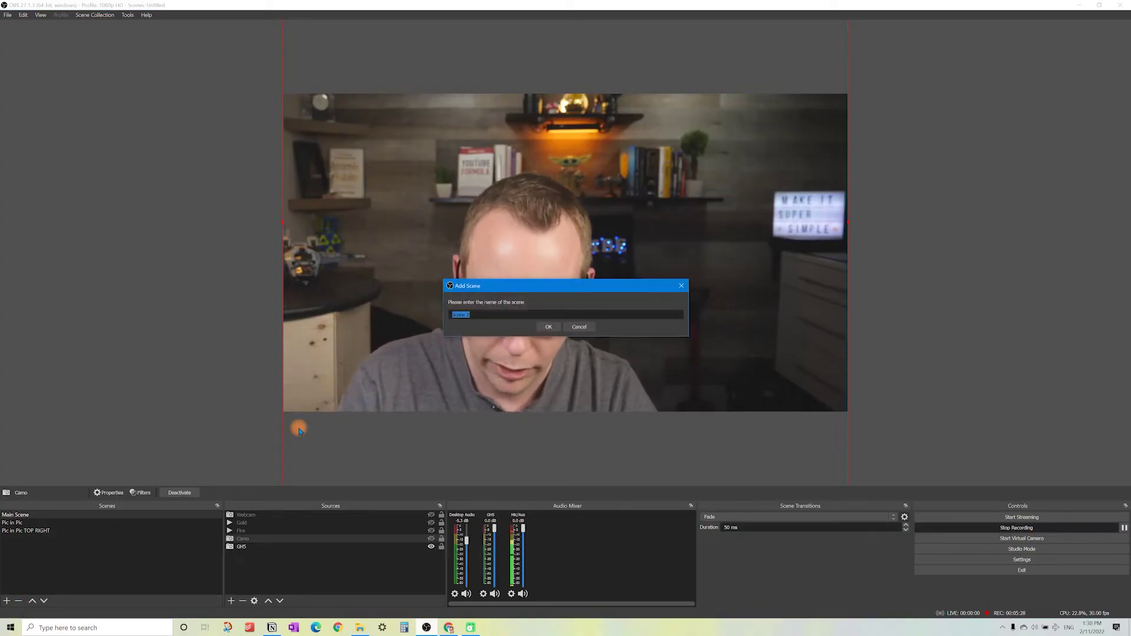
pyautogui.write('Wireless')
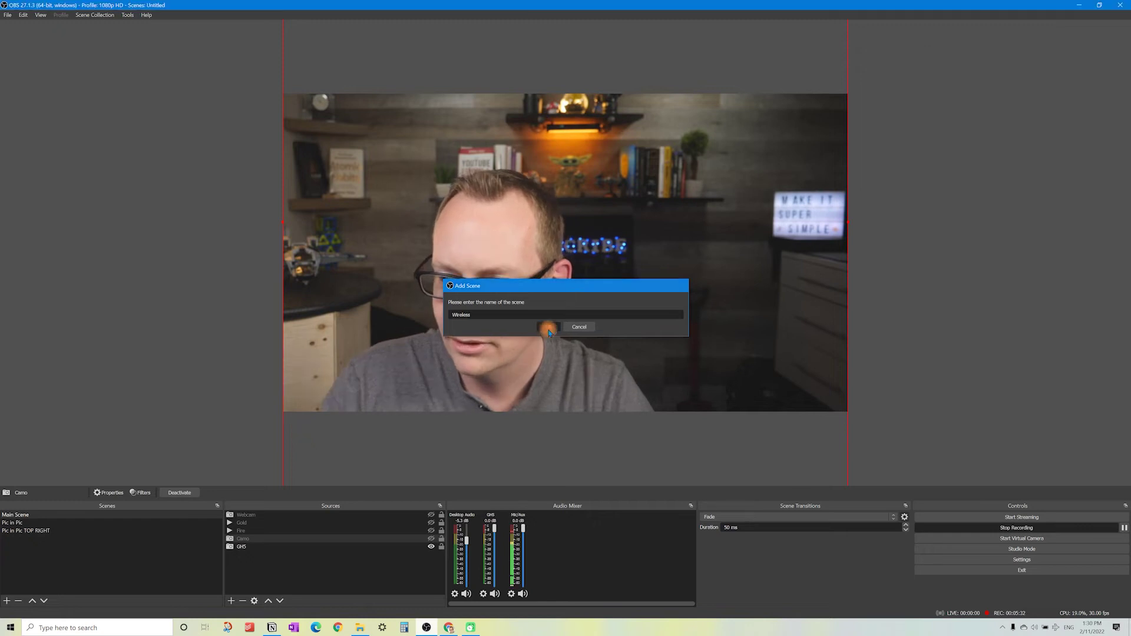
pyautogui.click(547, 328)
# Step: Add an Epoccam video capture source set to a Custom 1920x1080 resolution
pyautogui.click(232, 601)
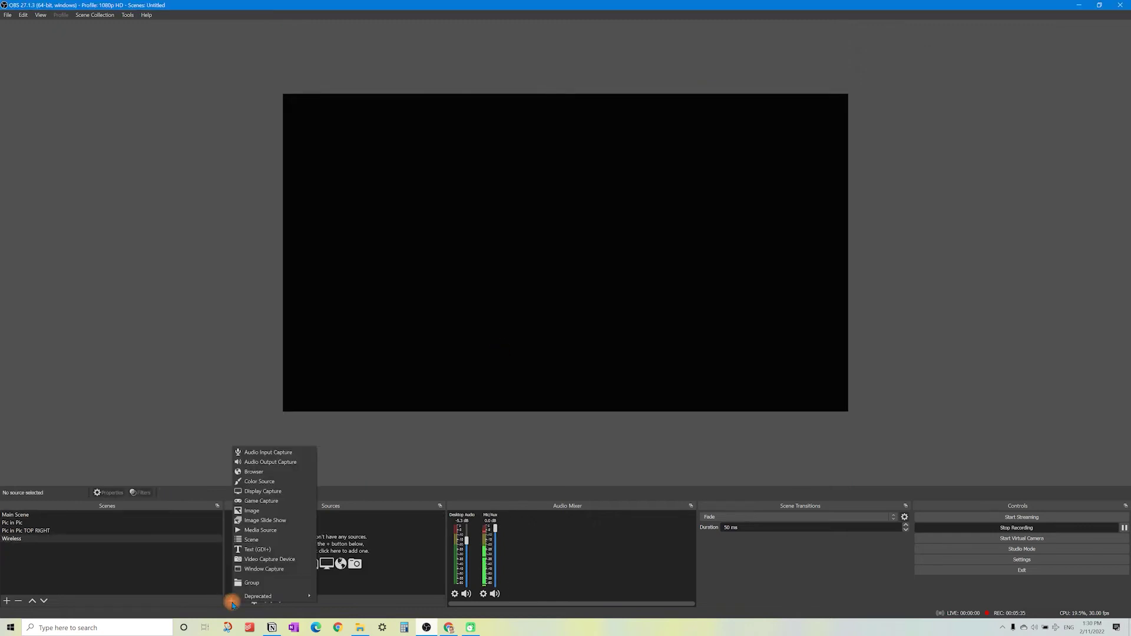
pyautogui.click(280, 560)
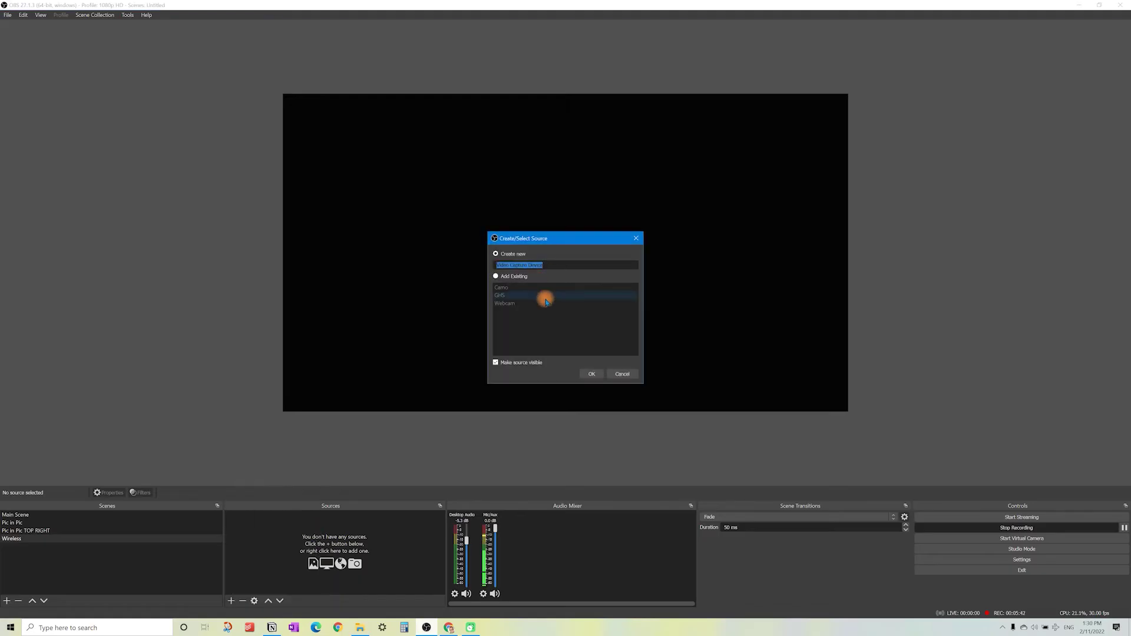
pyautogui.write('Epoccam')
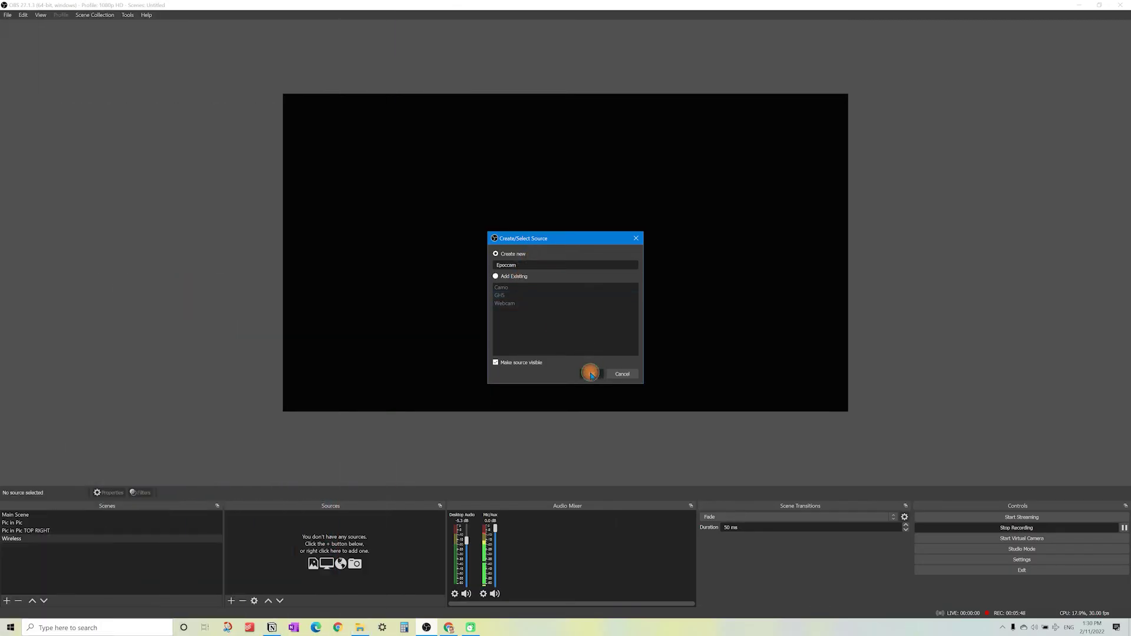
pyautogui.click(591, 374)
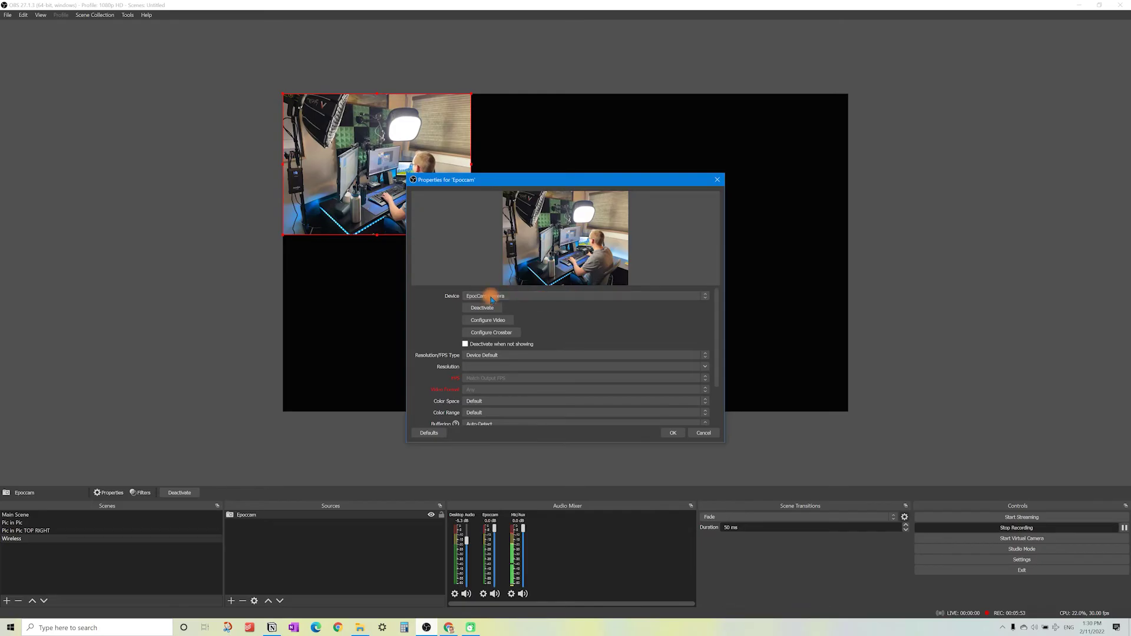
pyautogui.moveTo(484, 187); pyautogui.dragTo(578, 138)
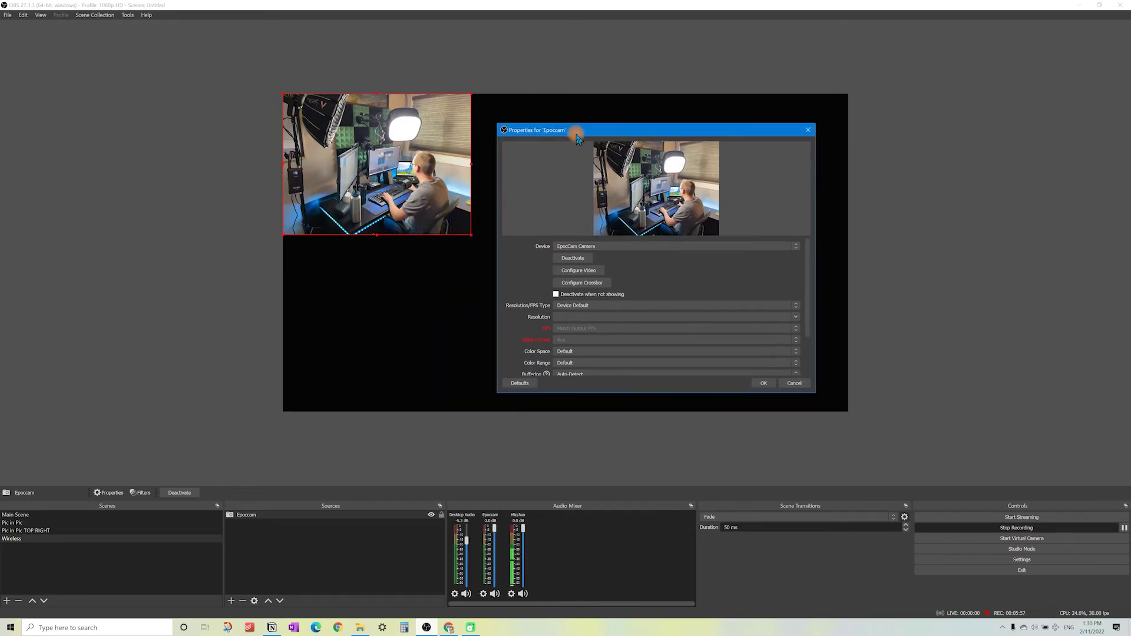
pyautogui.click(576, 306)
pyautogui.click(562, 317)
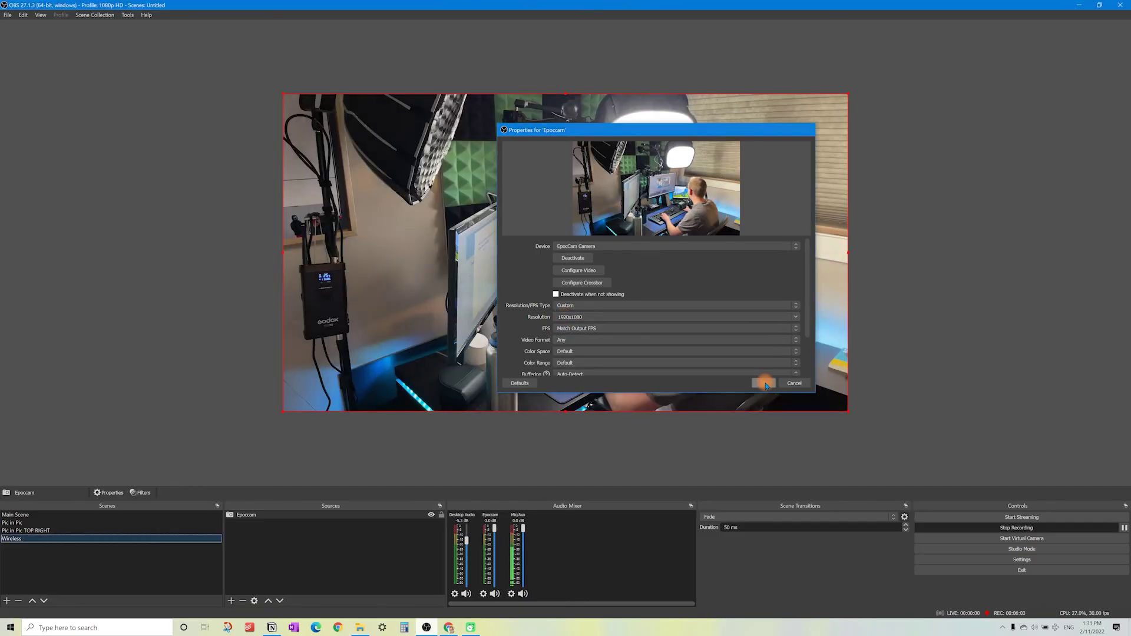
pyautogui.click(763, 383)
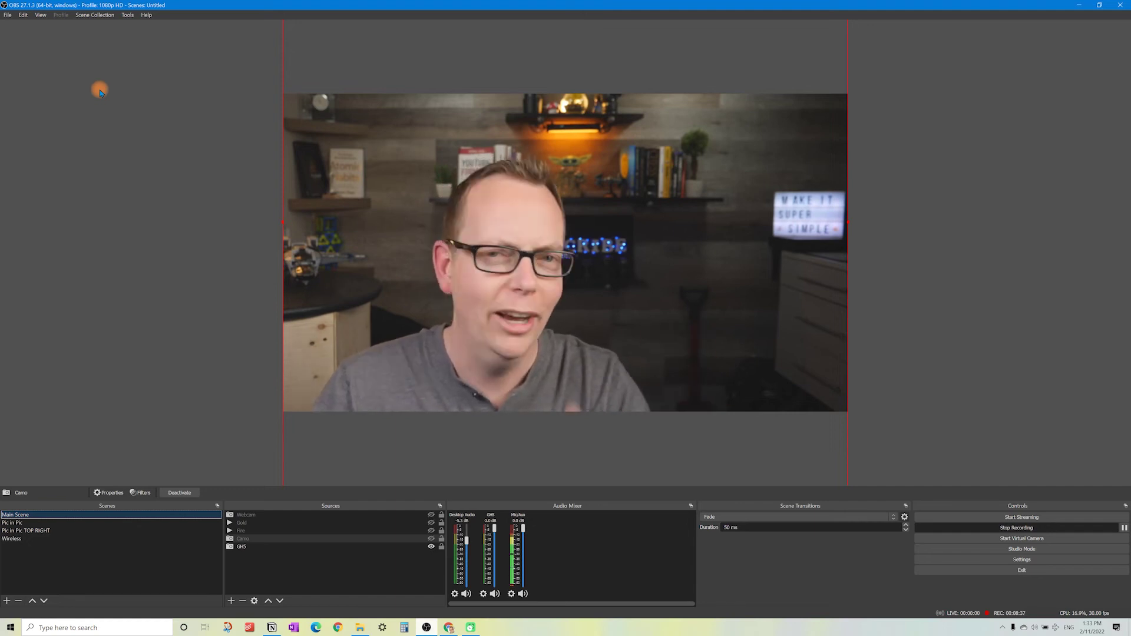
# Step: Queue 'INTRO Webcam and Screen.mkv' in Remux Recordings for conversion to MP4
pyautogui.click(8, 16)
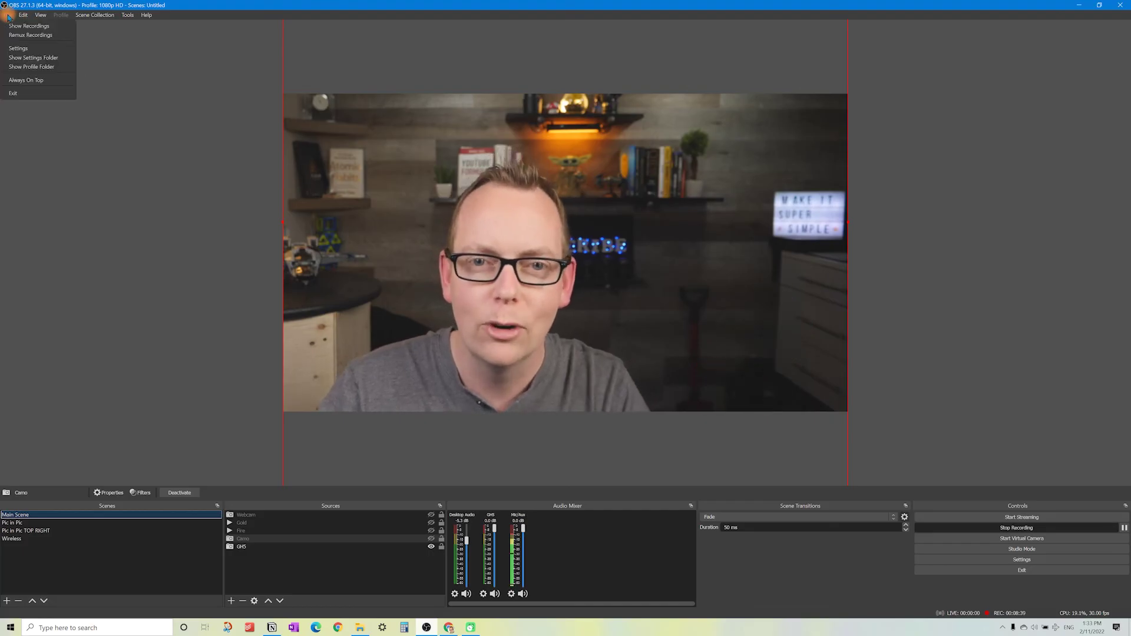
pyautogui.click(30, 35)
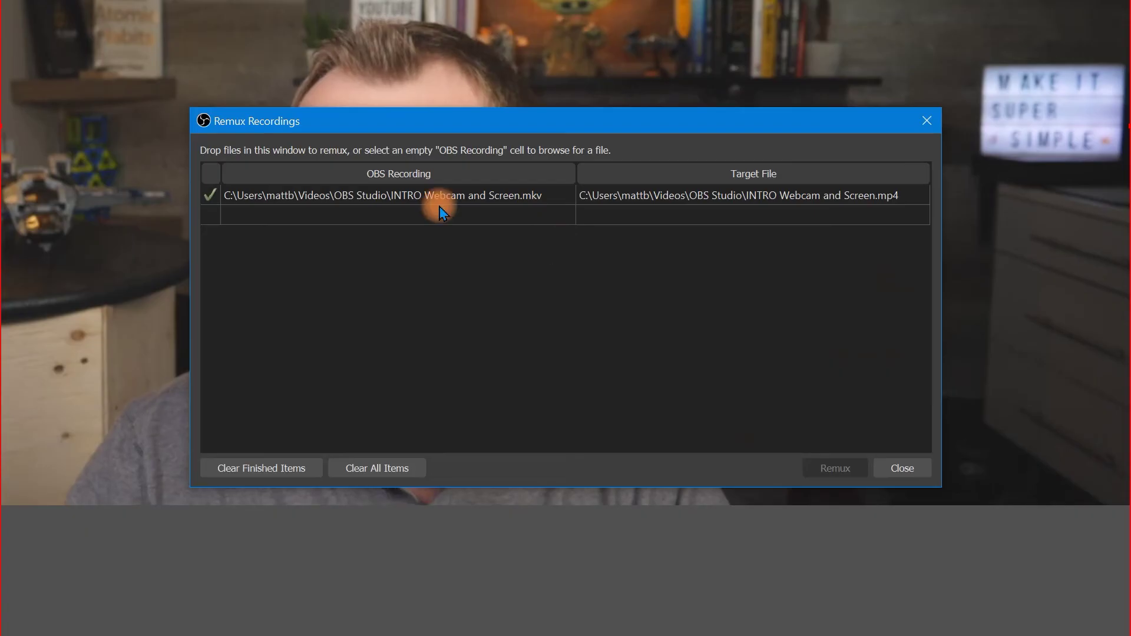
pyautogui.click(561, 214)
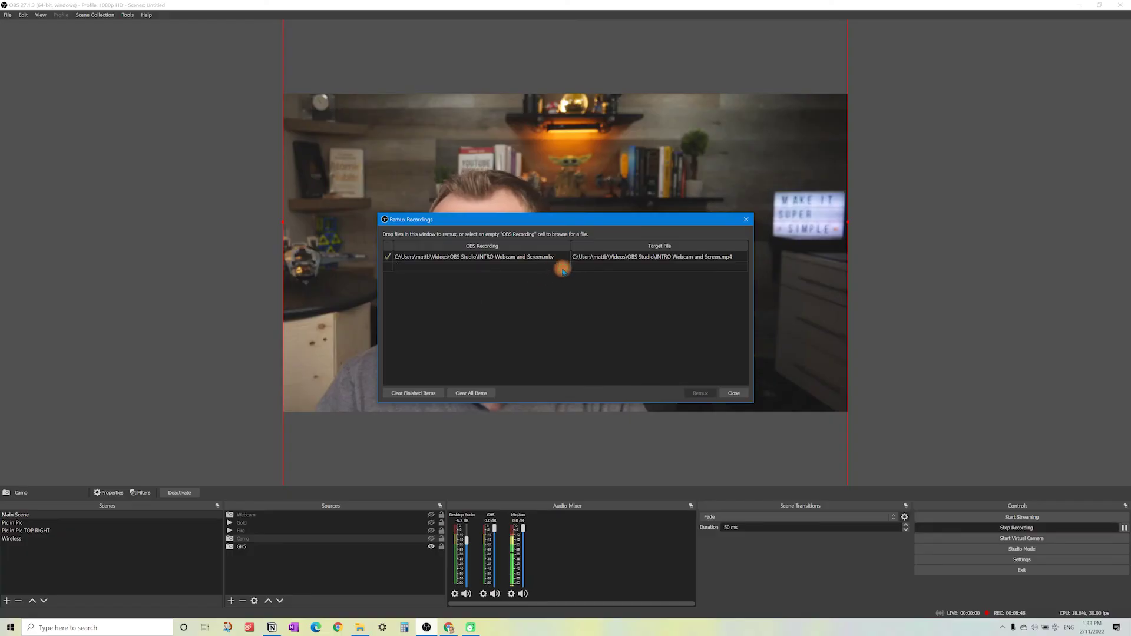
pyautogui.click(563, 269)
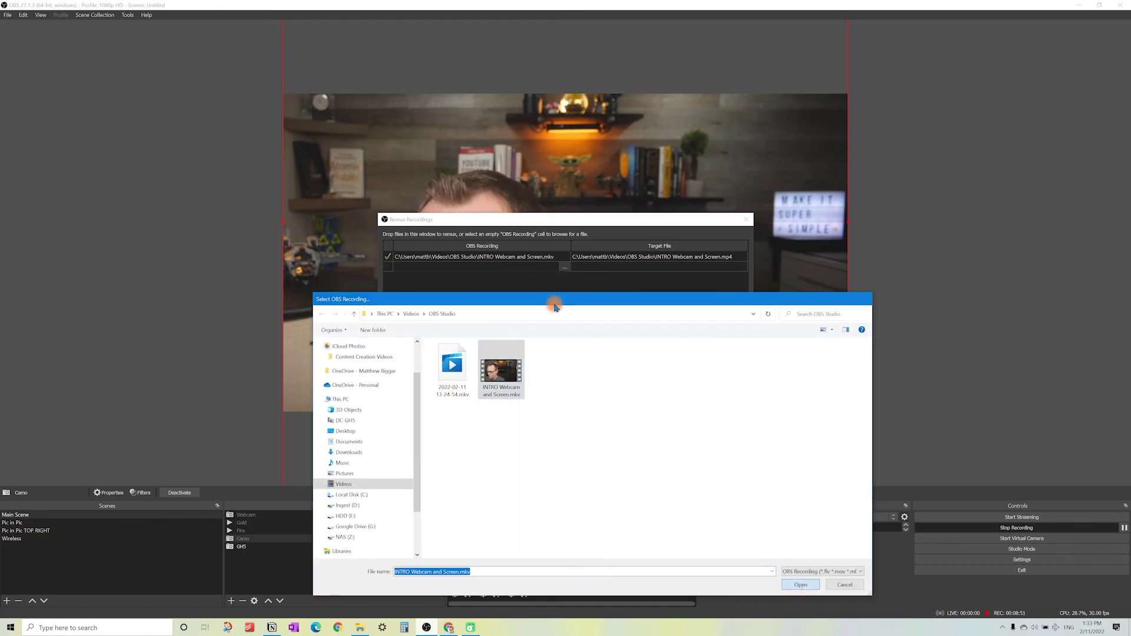
pyautogui.press('Return')
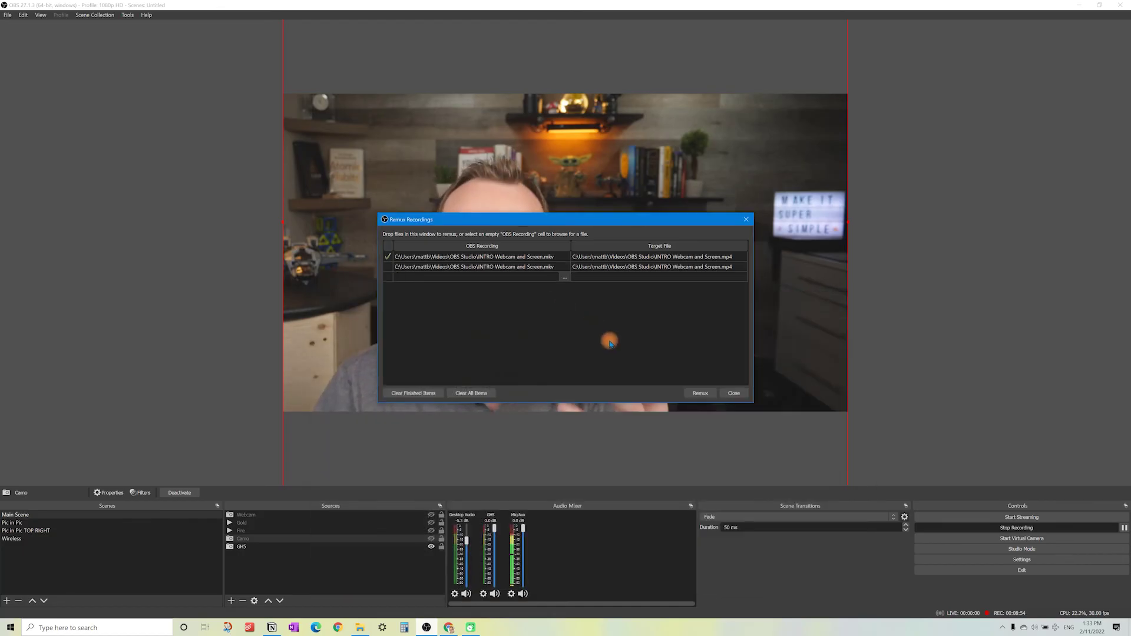